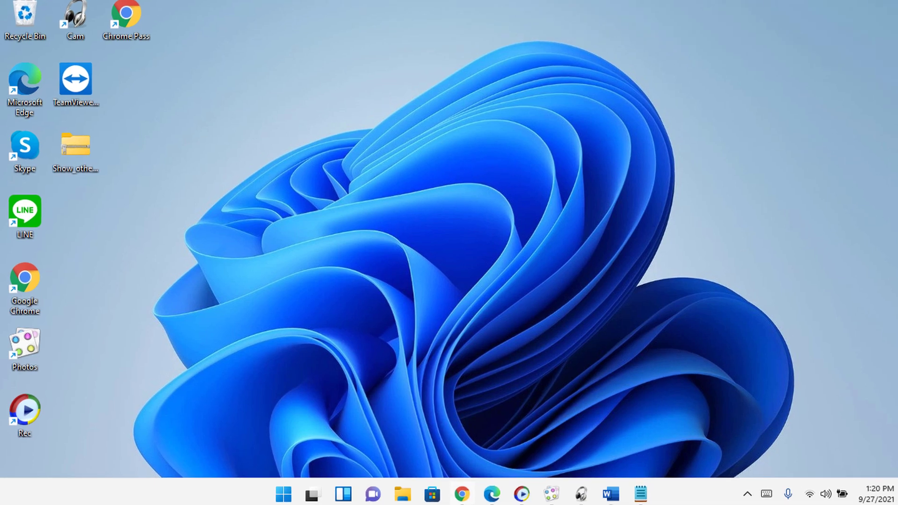
Scroll the ceofix.net article past its screenshots down to the Tips section.
mouse_move(450, 489)
left_click(461, 429)
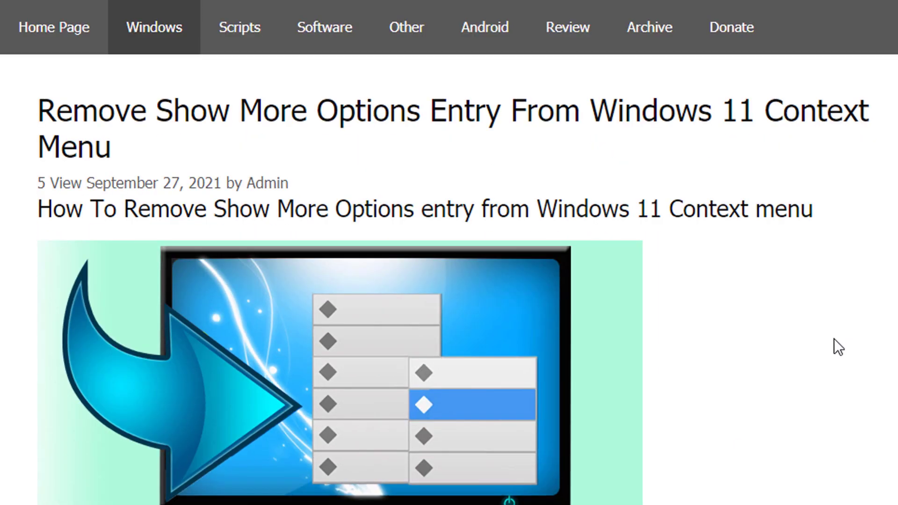
scroll(835, 339, "down", 20)
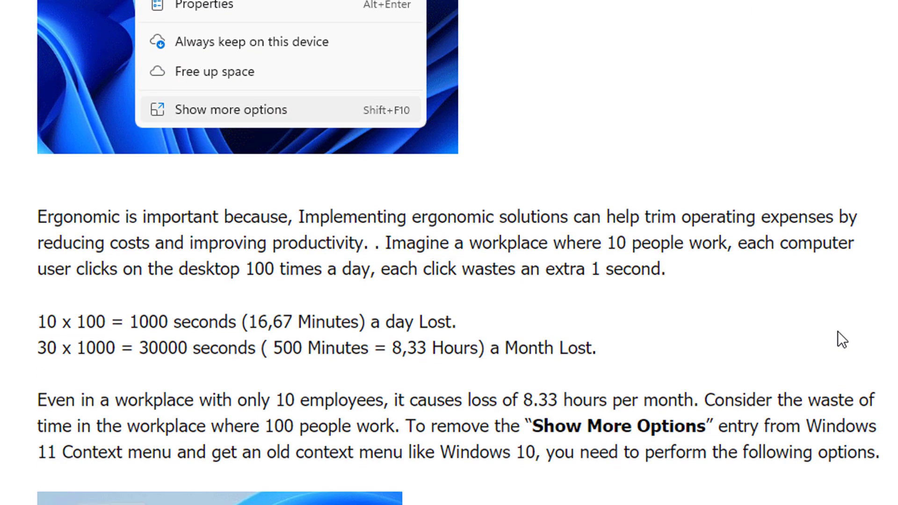
scroll(838, 331, "down", 10)
scroll(838, 332, "down", 6)
scroll(838, 331, "down", 15)
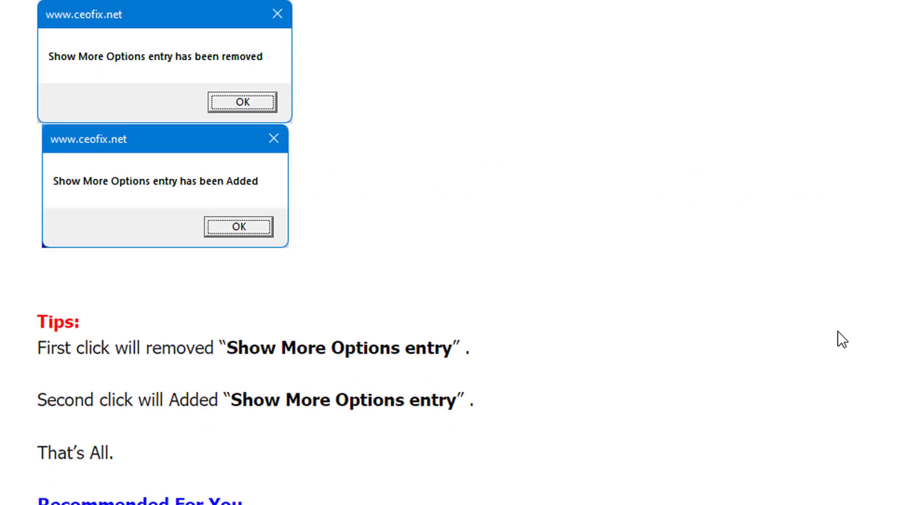
scroll(839, 332, "down", 4)
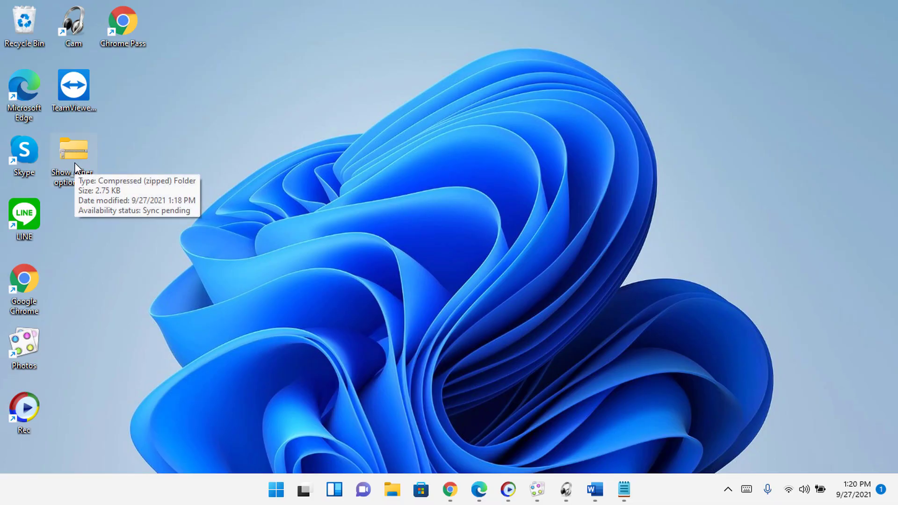
Extract the downloaded zip onto the desktop with 7-Zip Extract Here and open the Show_other_options folder.
right_click(75, 162)
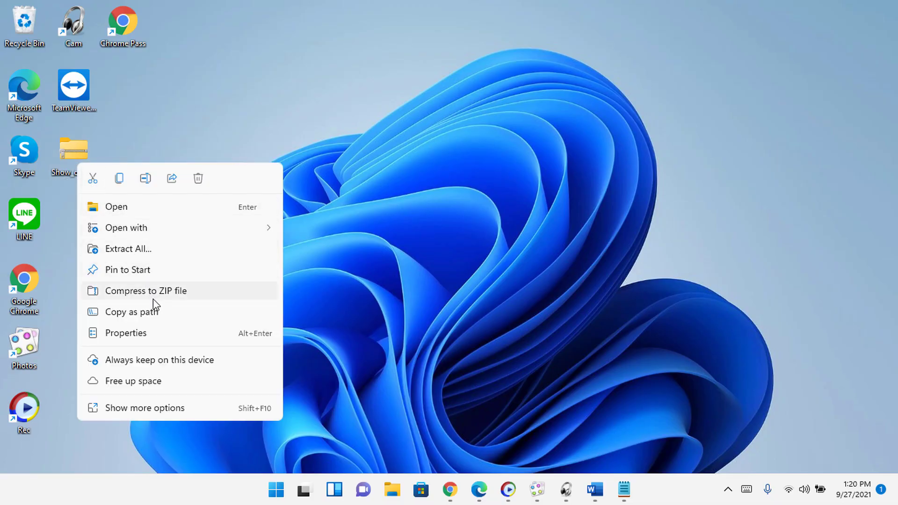
left_click(159, 409)
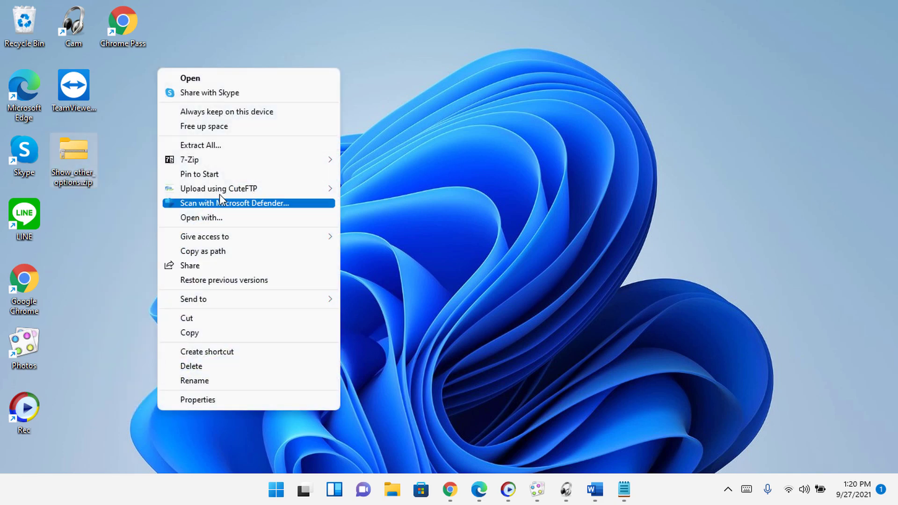
mouse_move(228, 165)
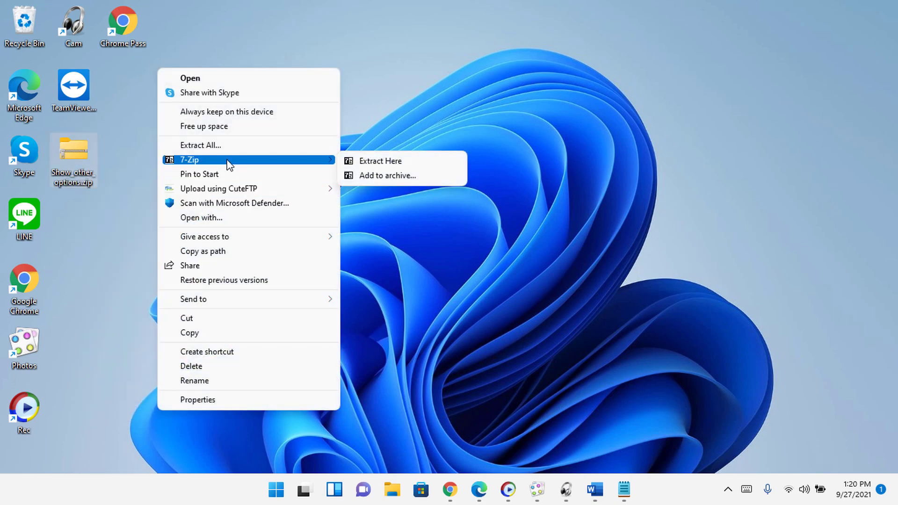
left_click(369, 162)
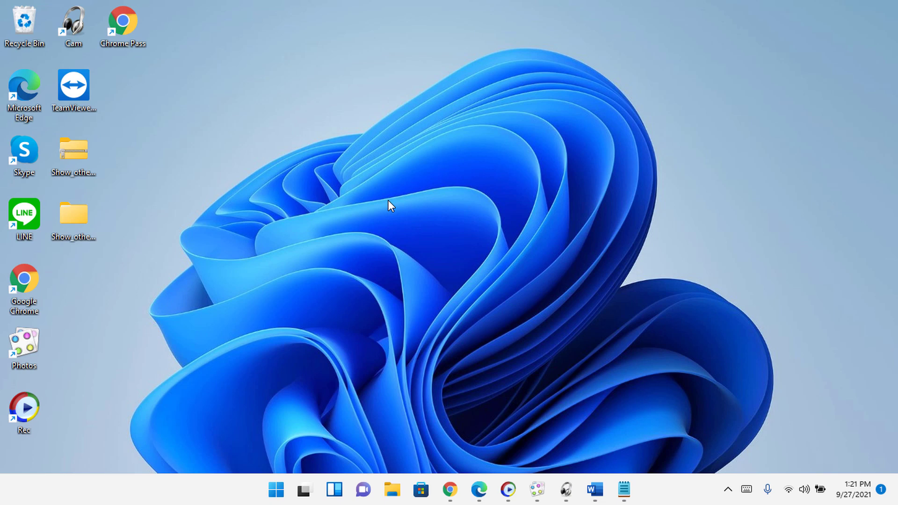
double_click(89, 216)
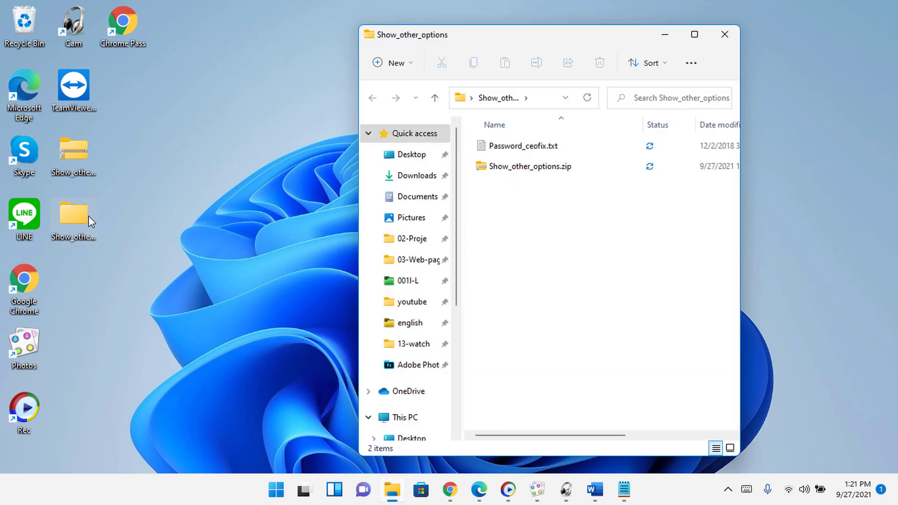
Extract the inner Show_other_options.zip with 7-Zip, entering the archive password and revealing it to check.
left_click(527, 174)
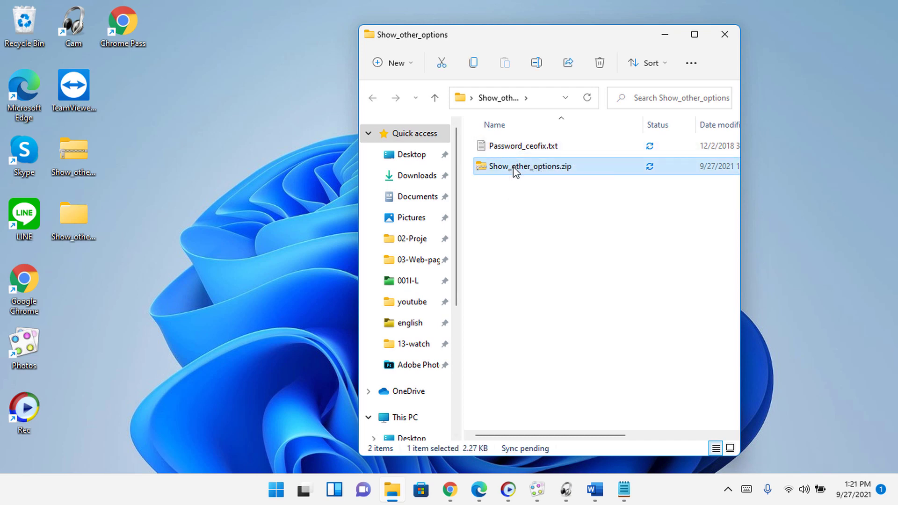
right_click(513, 167)
left_click(534, 410)
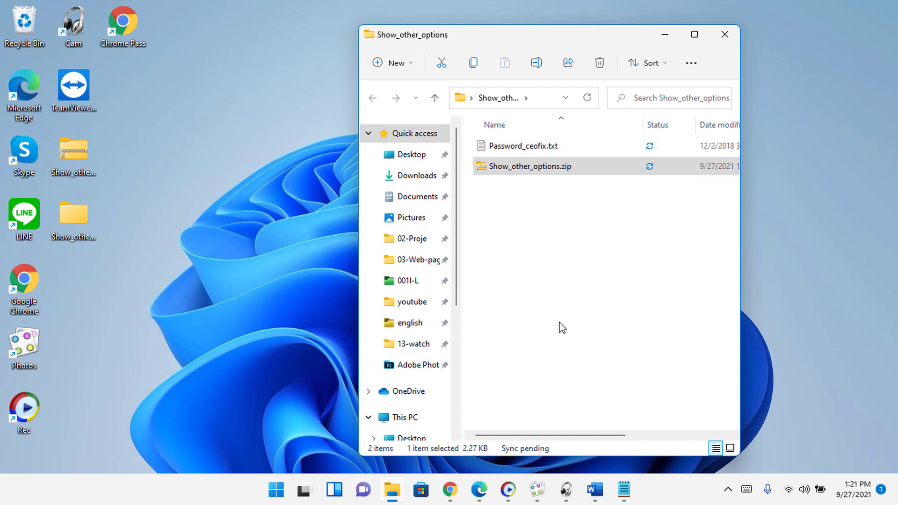
mouse_move(609, 159)
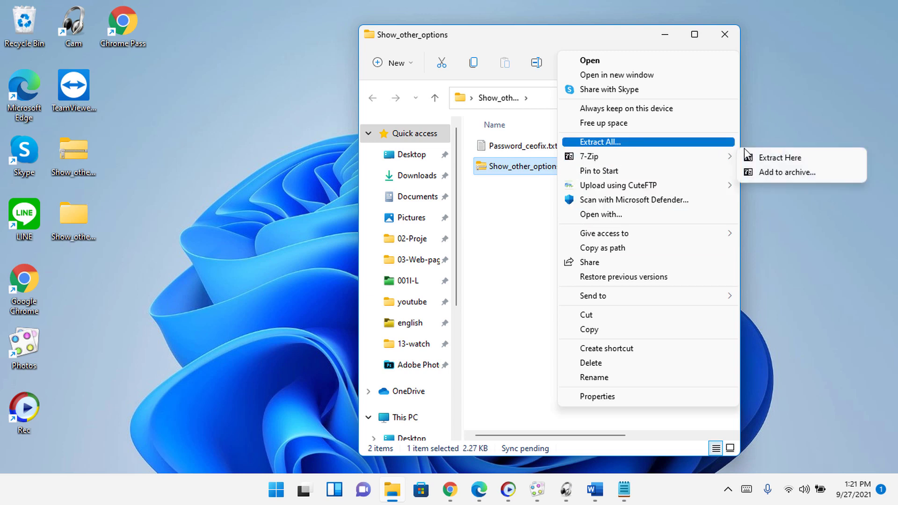
left_click(764, 158)
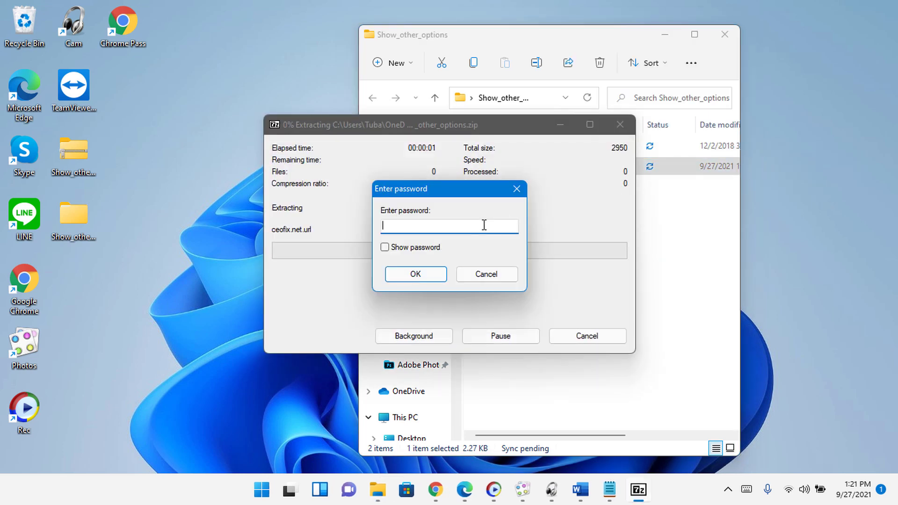
type("12345")
left_click(432, 249)
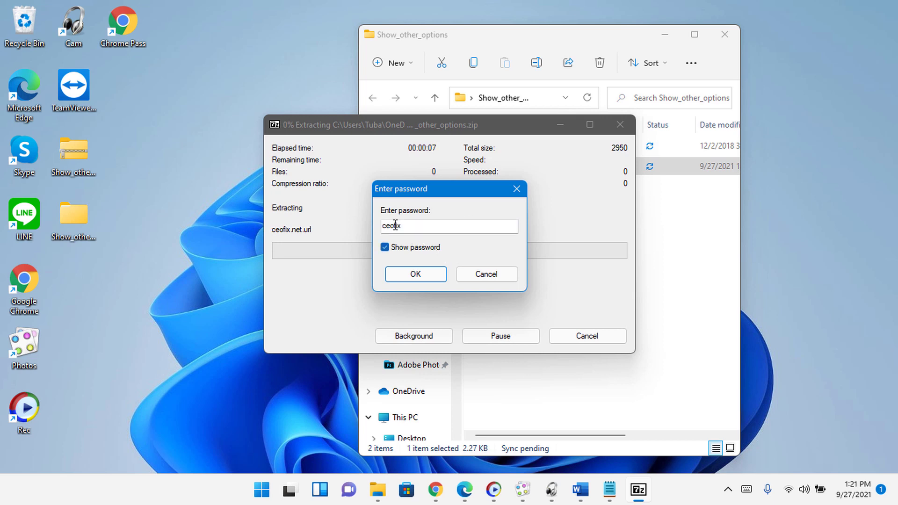
Finish extracting, then run Show_other_options.vbe and acknowledge the entry-removed message.
left_click(410, 272)
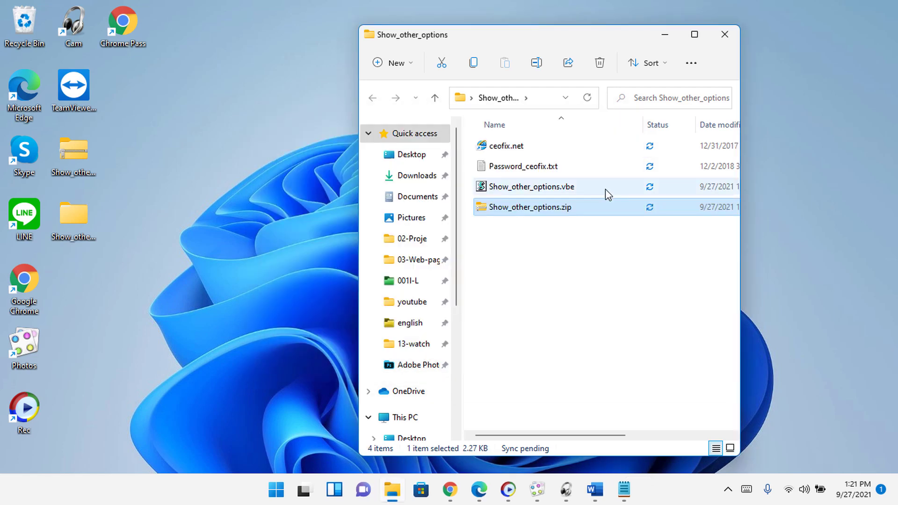
left_click(602, 190)
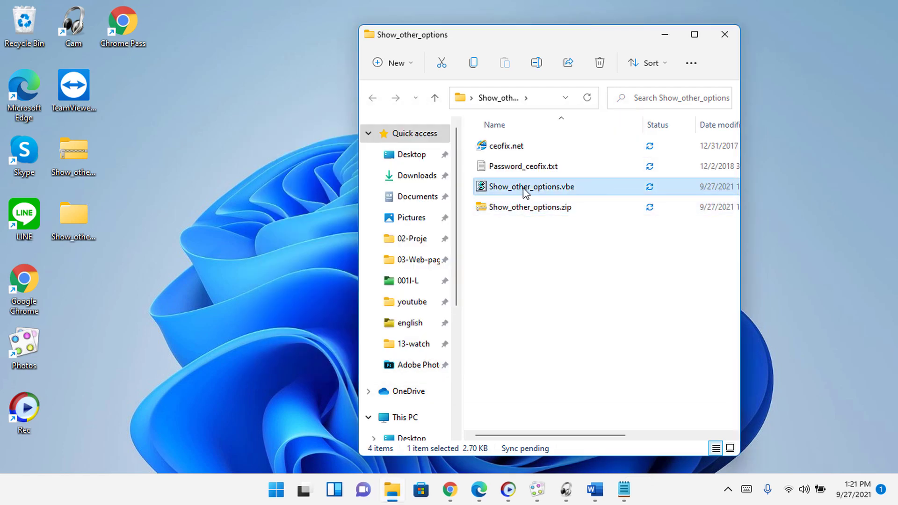
right_click(575, 187)
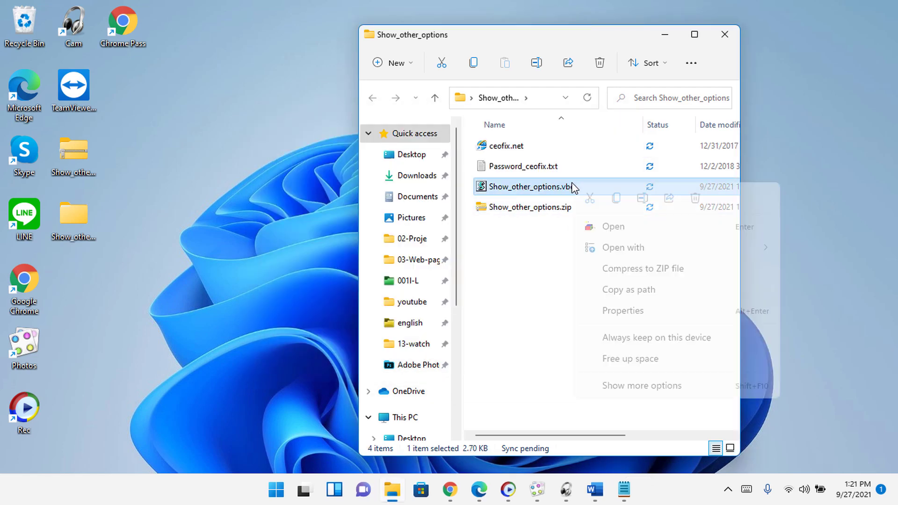
left_click(533, 196)
double_click(533, 196)
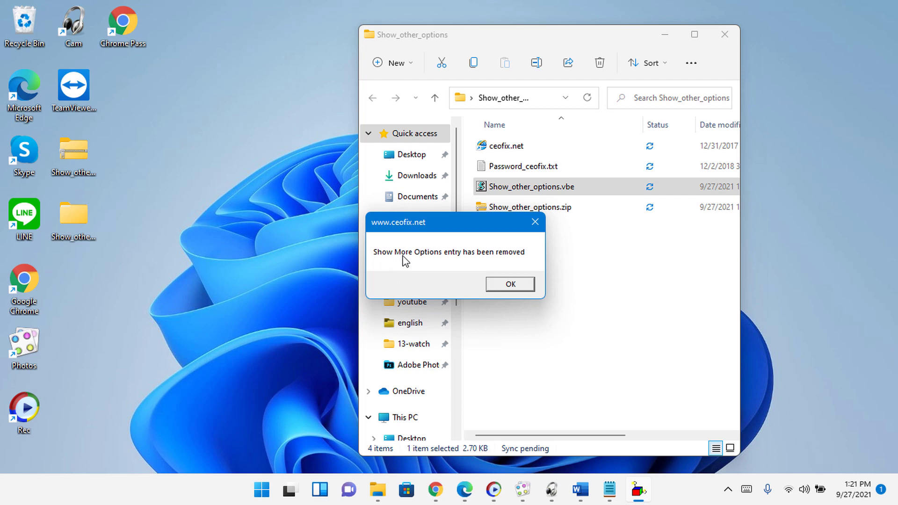
left_click(501, 286)
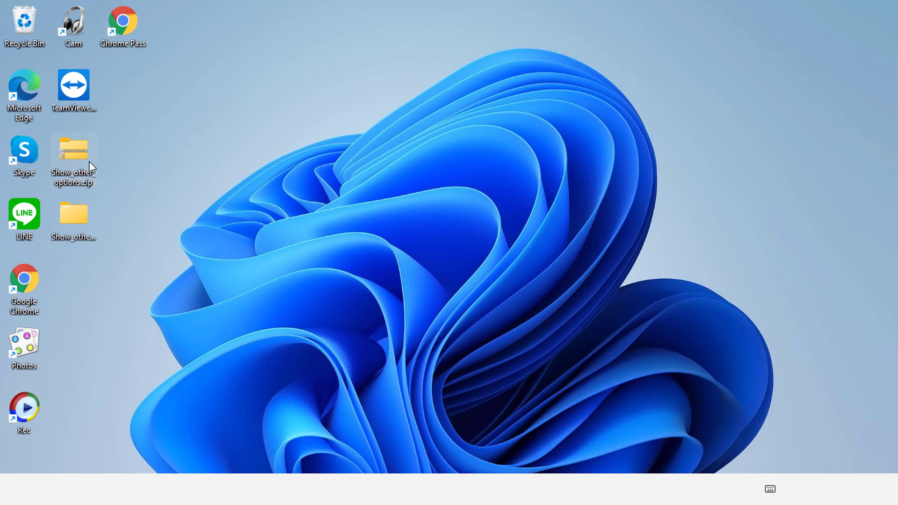
Verify the zip's right-click menu is now the classic full form, then reopen the Show_other_options folder.
right_click(89, 160)
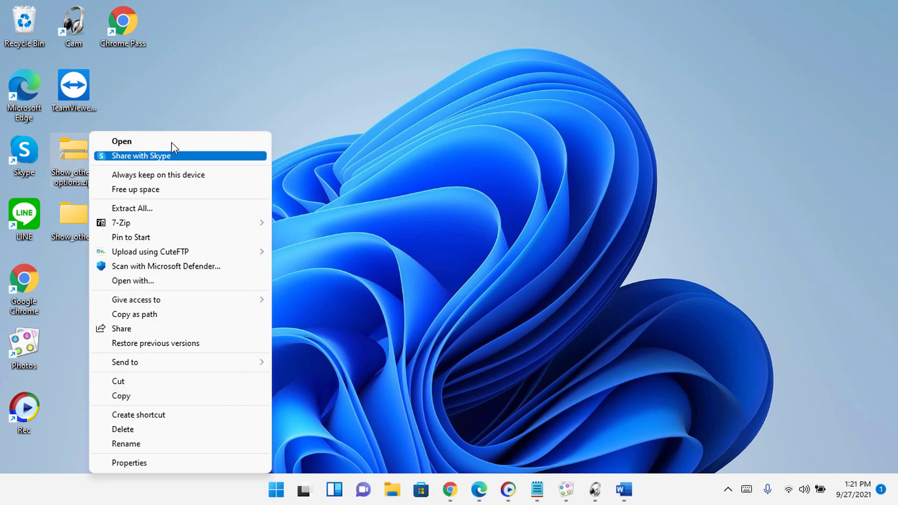
left_click(413, 251)
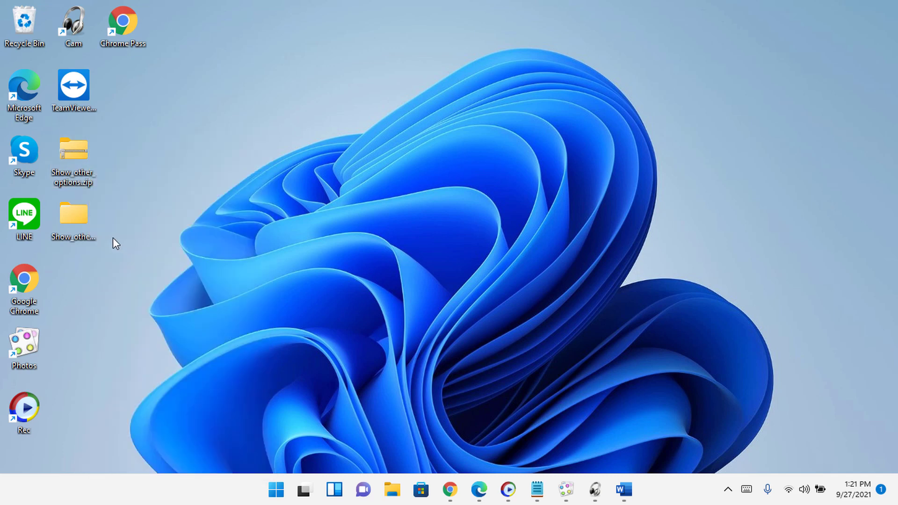
double_click(75, 219)
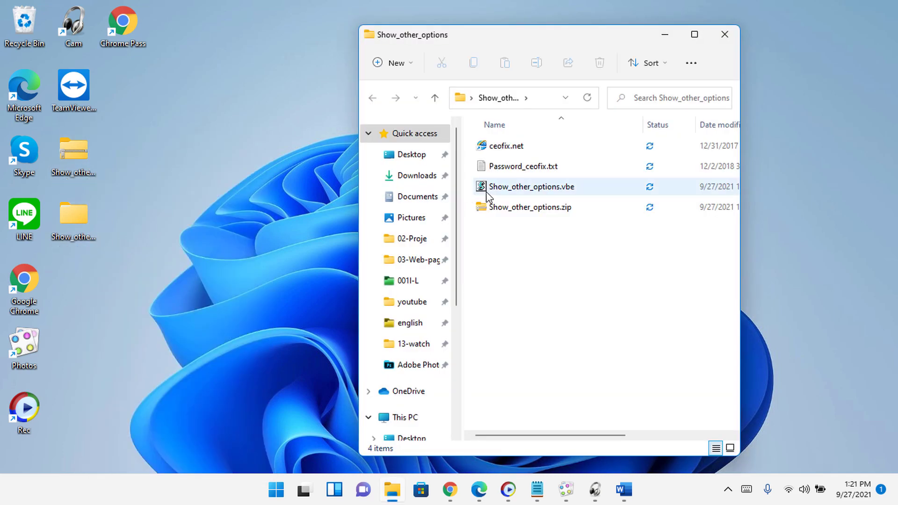
Confirm the script's and the zip's right-click menus now appear in classic form.
right_click(486, 190)
left_click(479, 277)
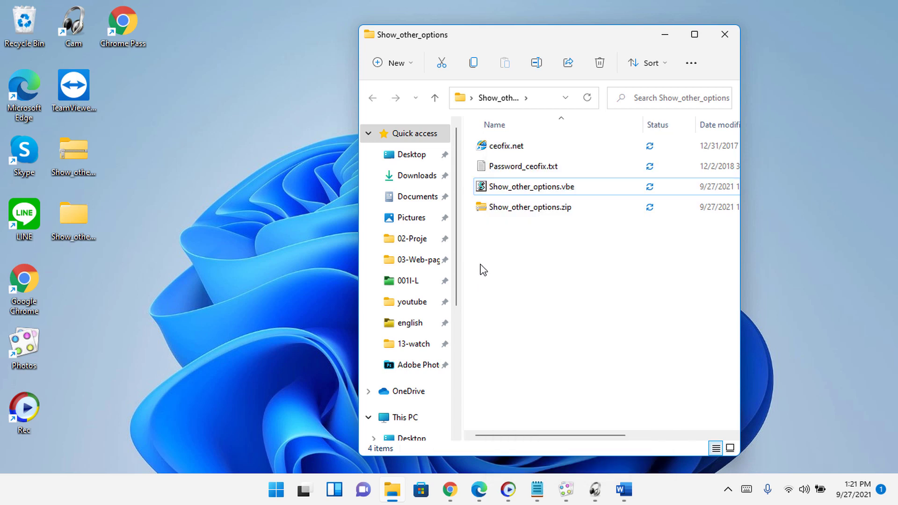
right_click(495, 209)
left_click(491, 248)
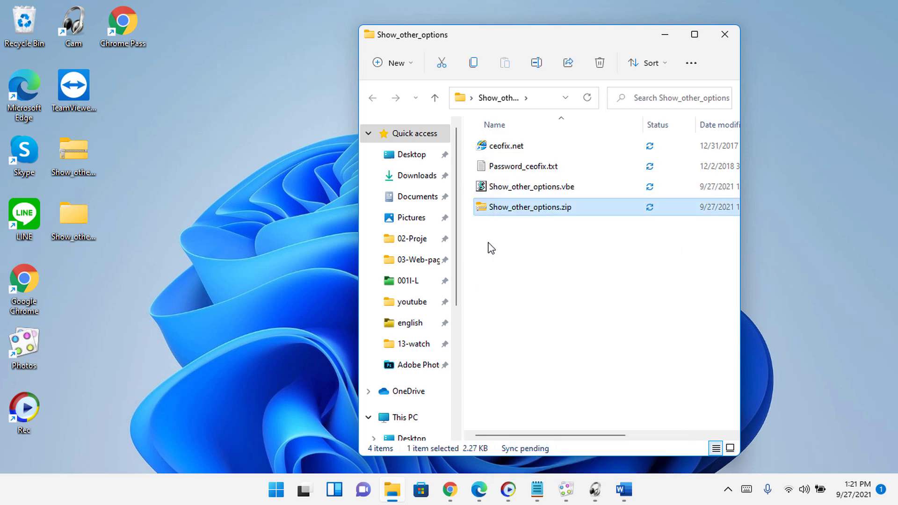
Run Show_other_options.vbe again and acknowledge the entry-added message.
left_click(511, 190)
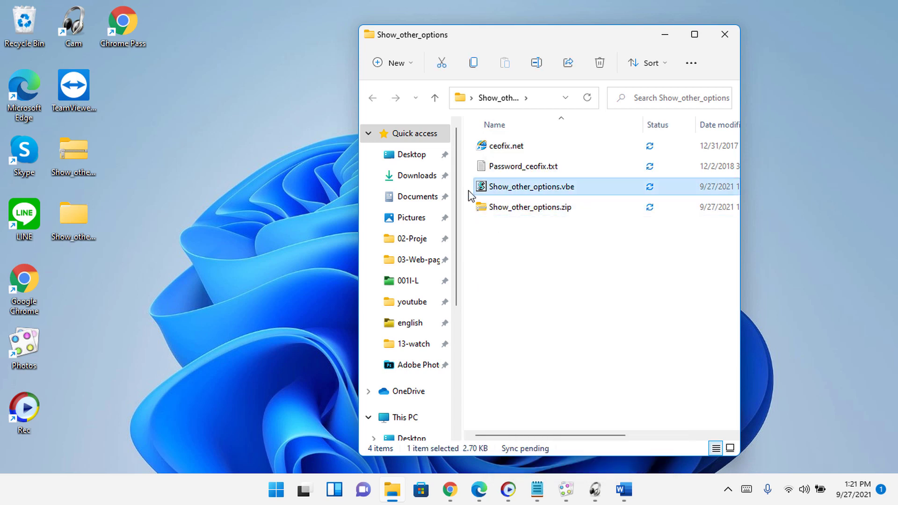
double_click(512, 190)
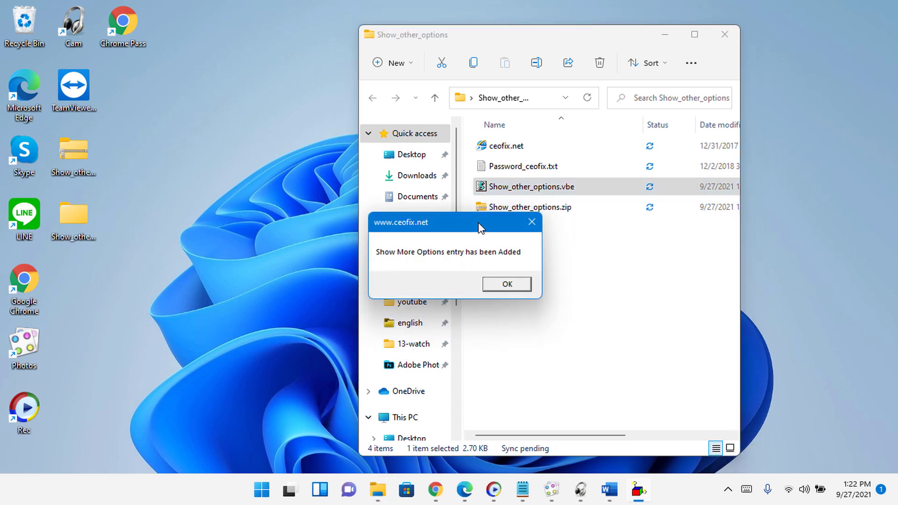
left_click_drag(458, 223, 281, 227)
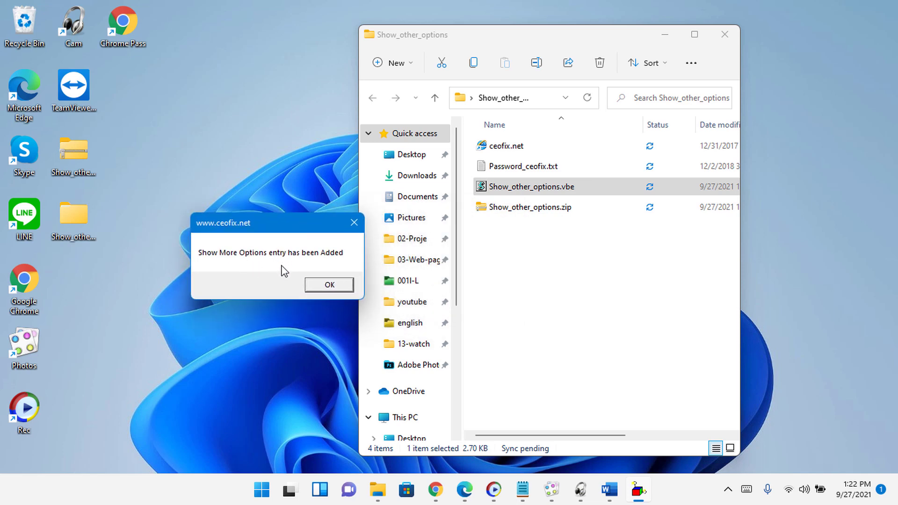
left_click(330, 285)
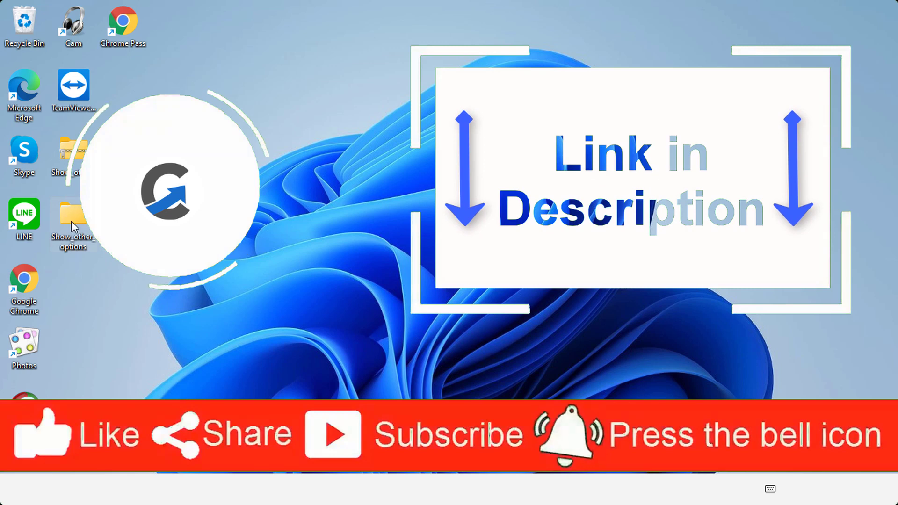
Right-click the desktop Show_other_options folder to see the compact menu ending in Show more options.
right_click(73, 222)
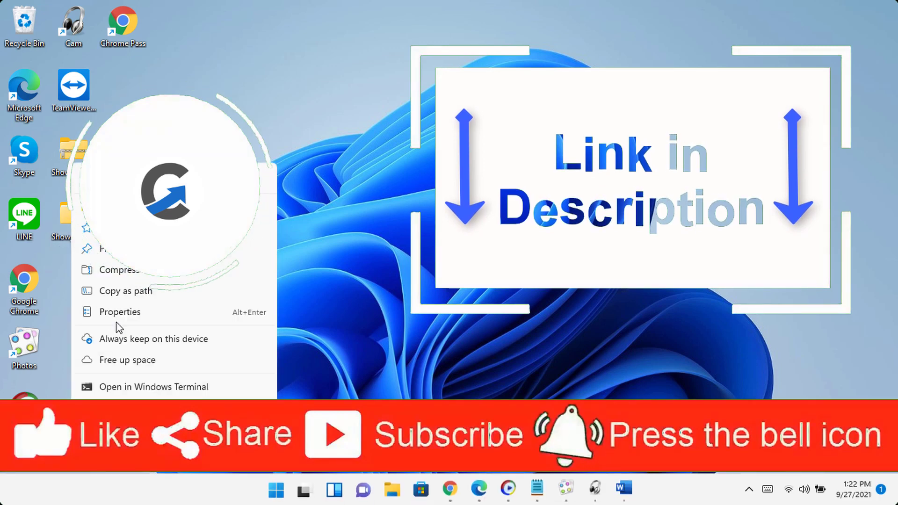
right_click(57, 222)
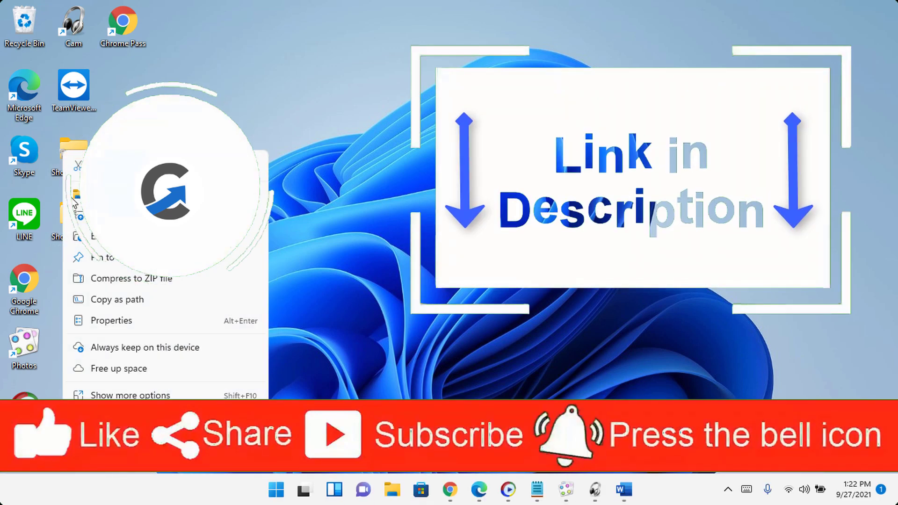